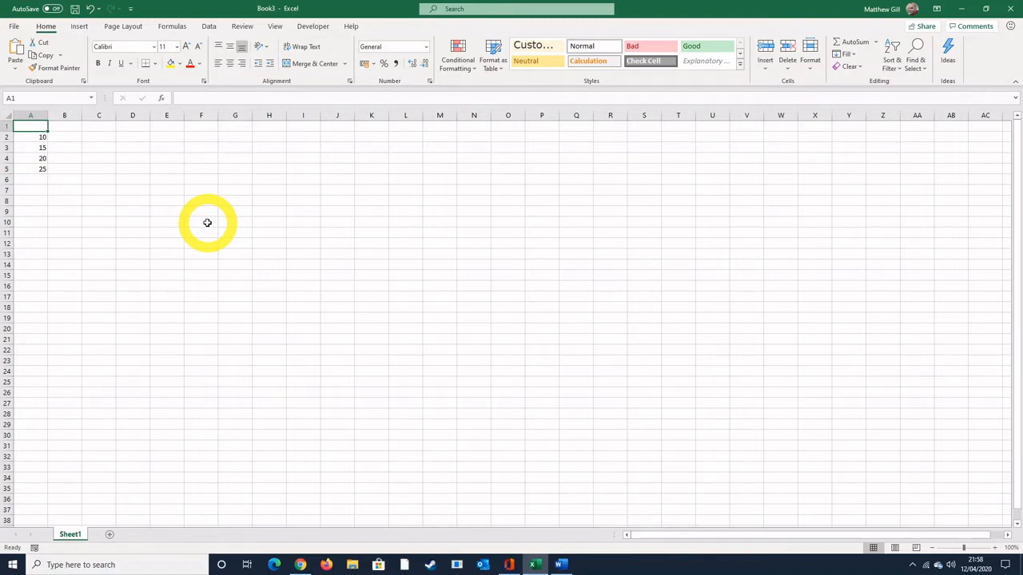
# Enter the formula =SUM(10,15) in cell A1 to add the two typed numbers
pyautogui.moveTo(37, 139); pyautogui.dragTo(39, 169)
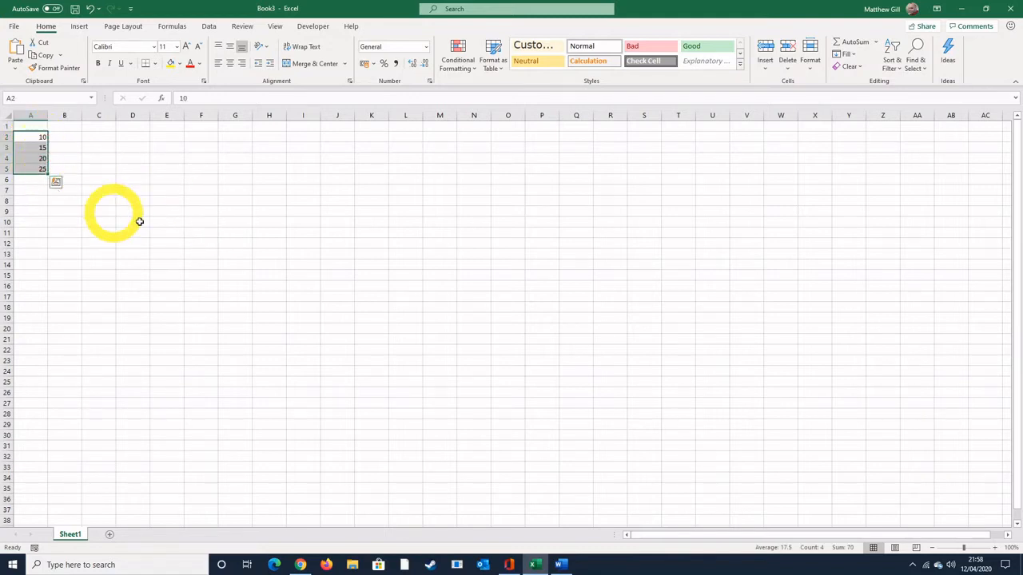
pyautogui.click(210, 172)
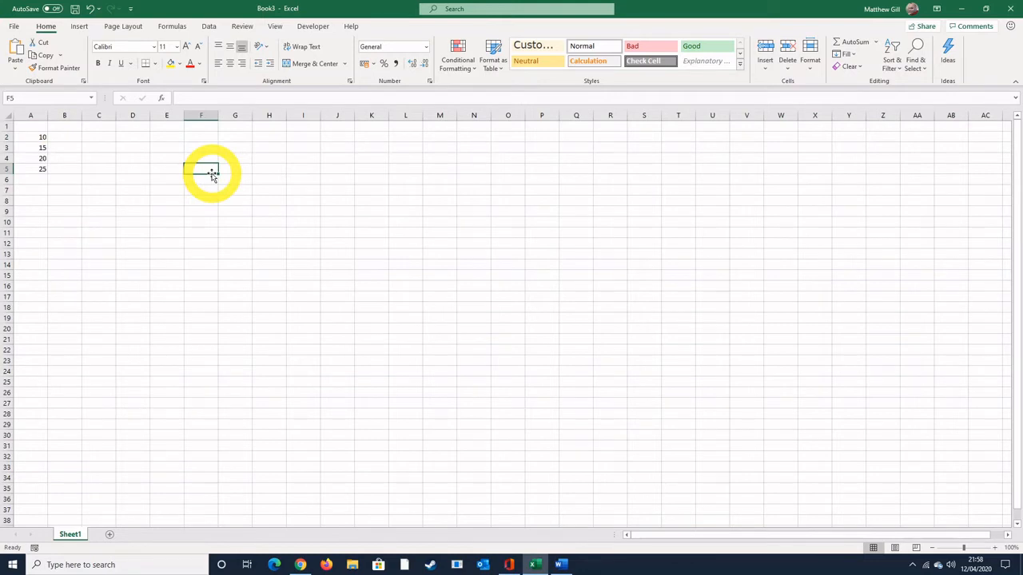
pyautogui.click(36, 126)
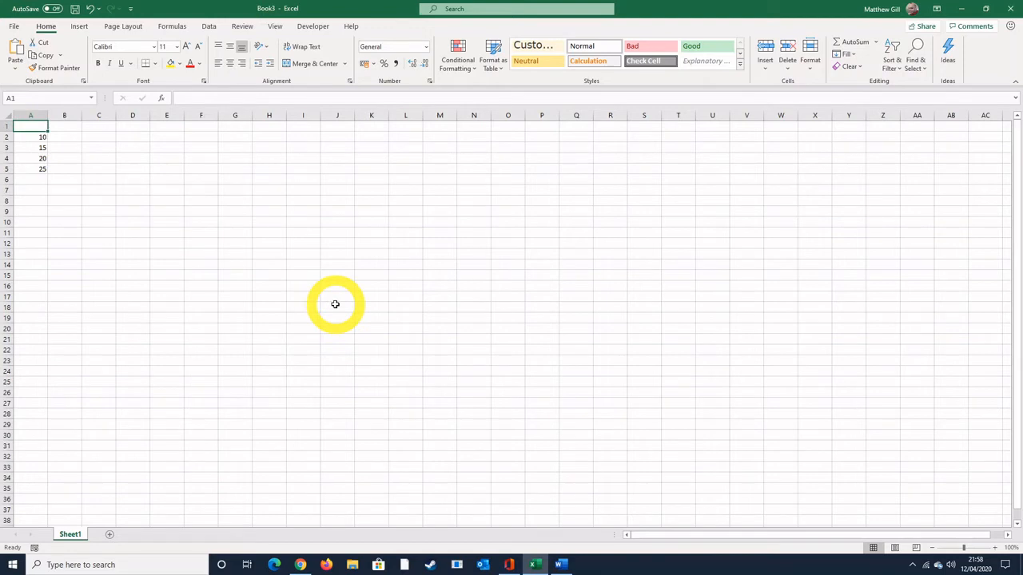
pyautogui.write('=')
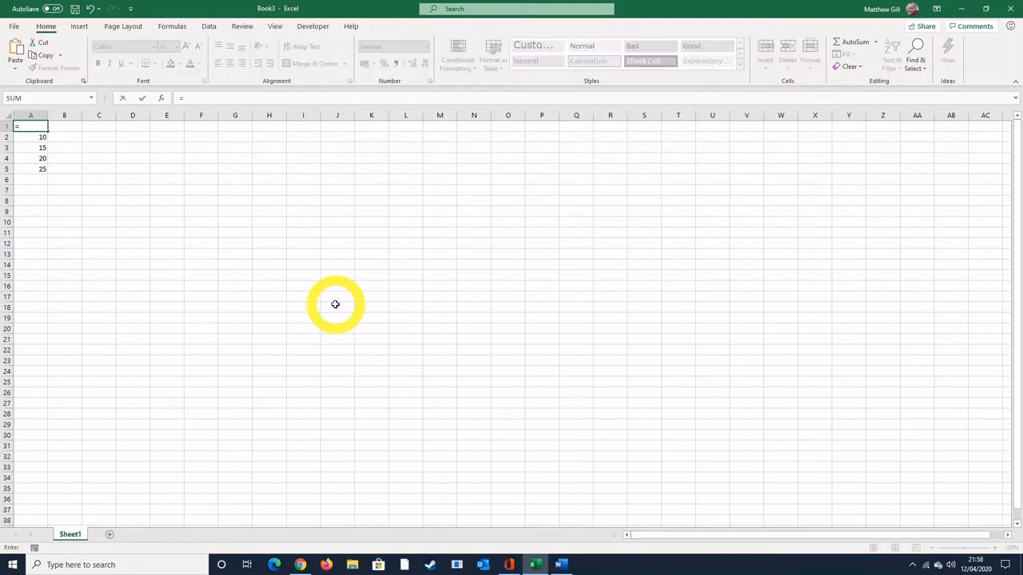
pyautogui.write('sum')
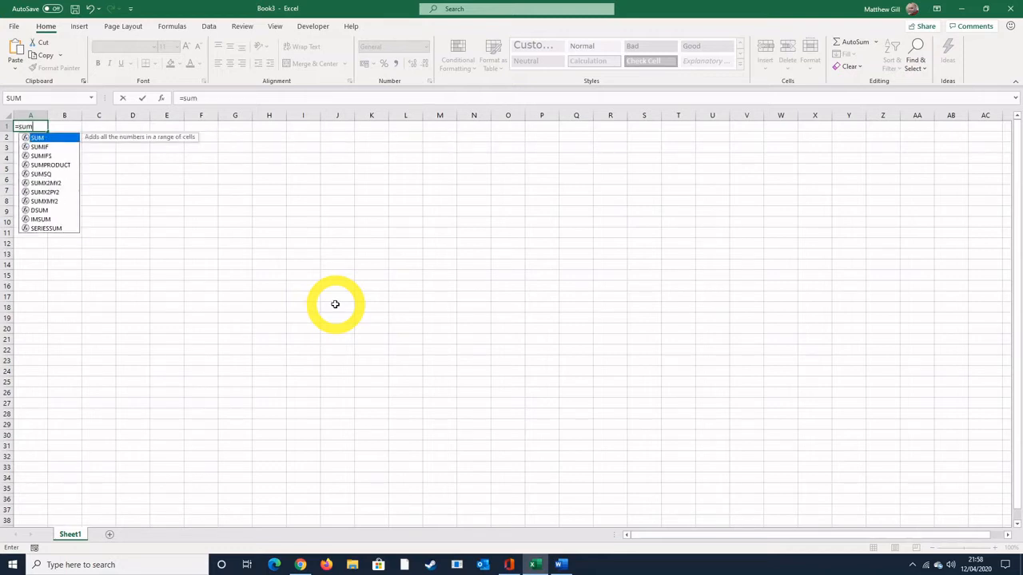
pyautogui.write('(')
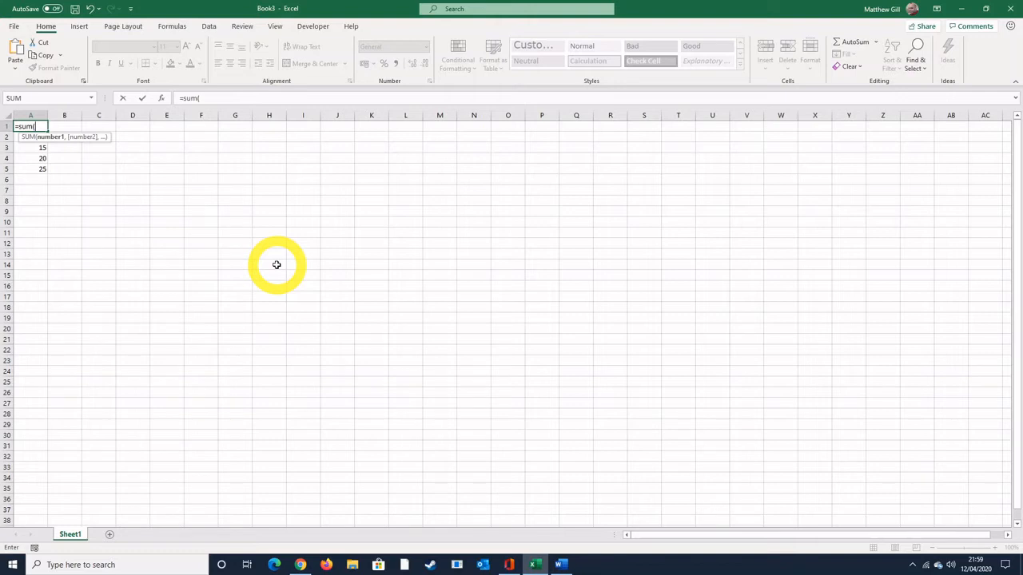
pyautogui.write('10')
pyautogui.write(',')
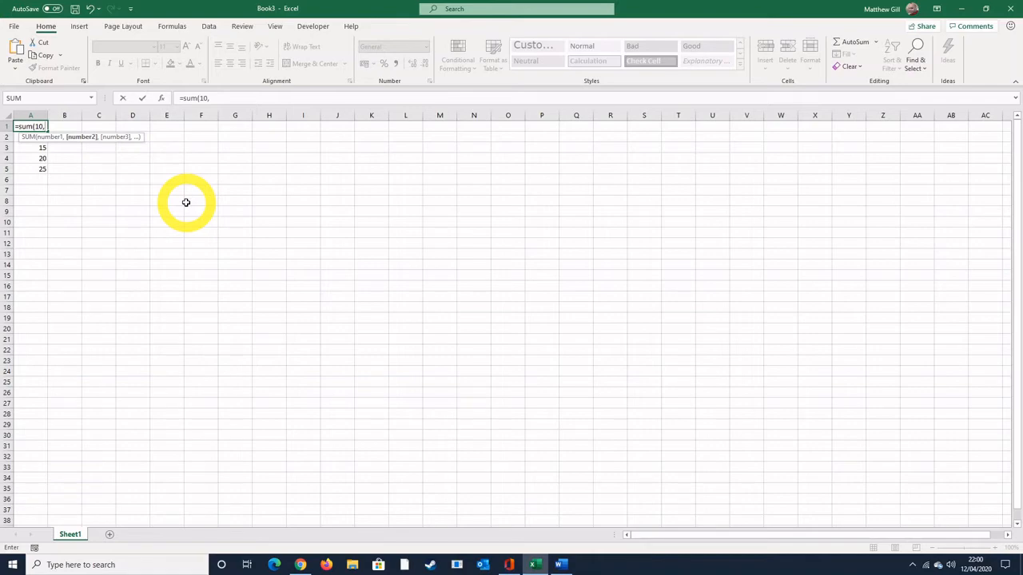
pyautogui.write('15)')
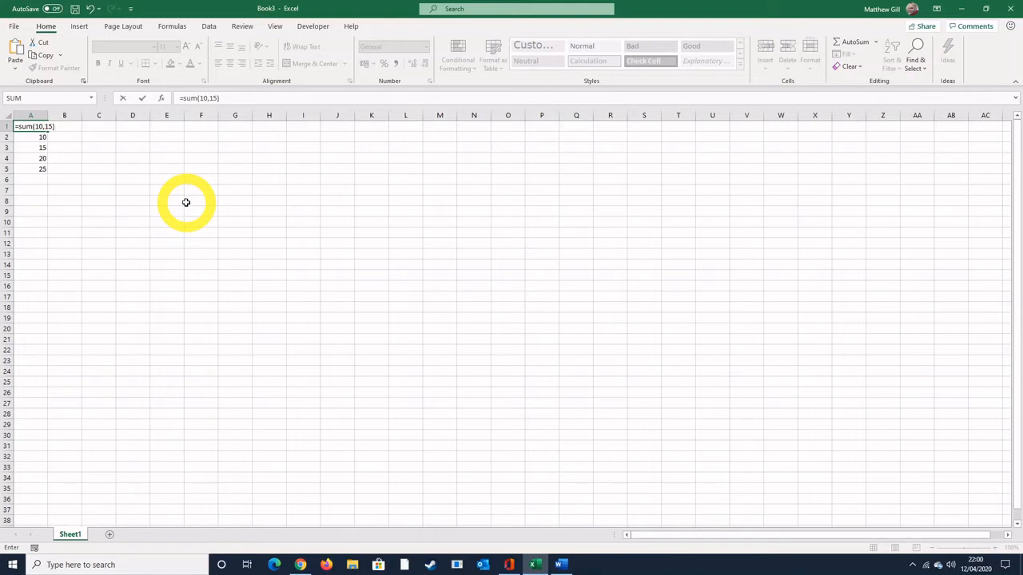
pyautogui.press('Return')
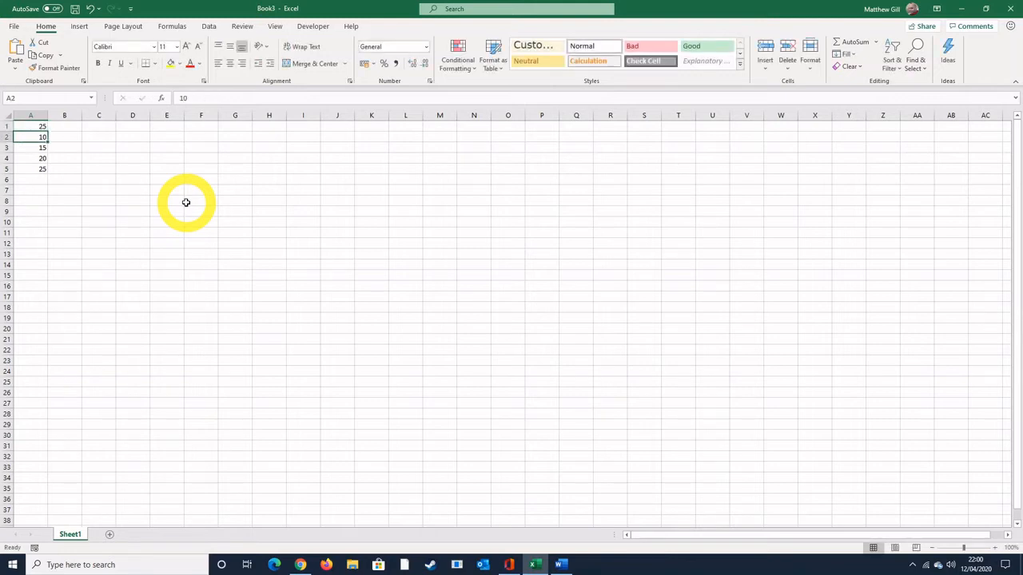
# Enter =SUM(A2,A3,A4,A5) in cell B1 to add the four cells by individual references
pyautogui.press('Up')
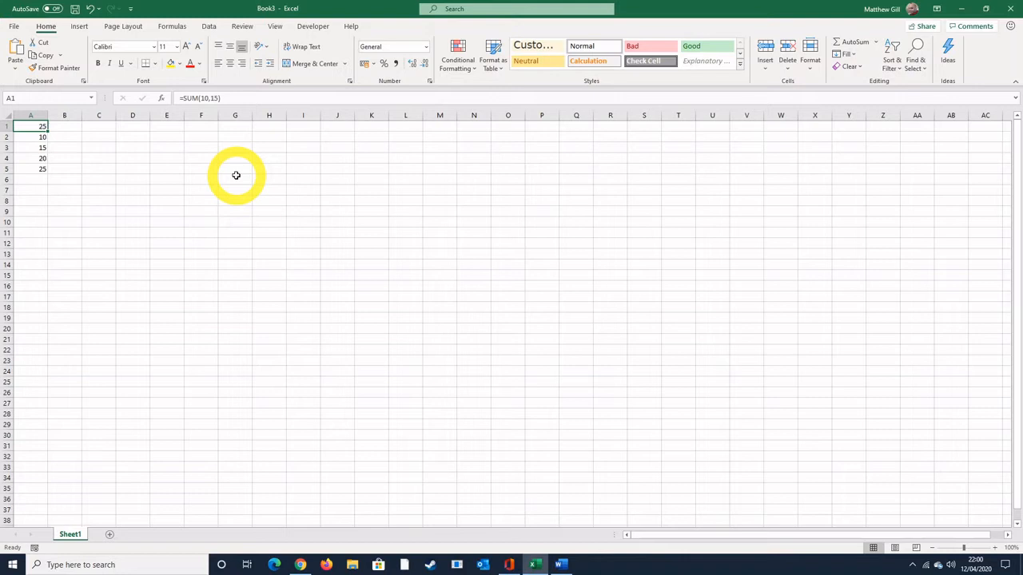
pyautogui.press('Right')
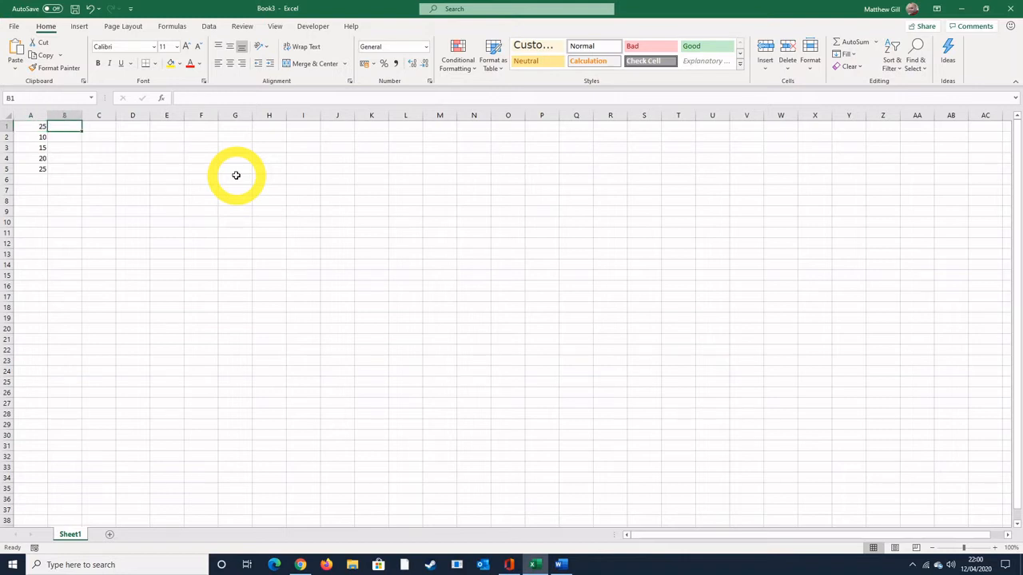
pyautogui.write('=')
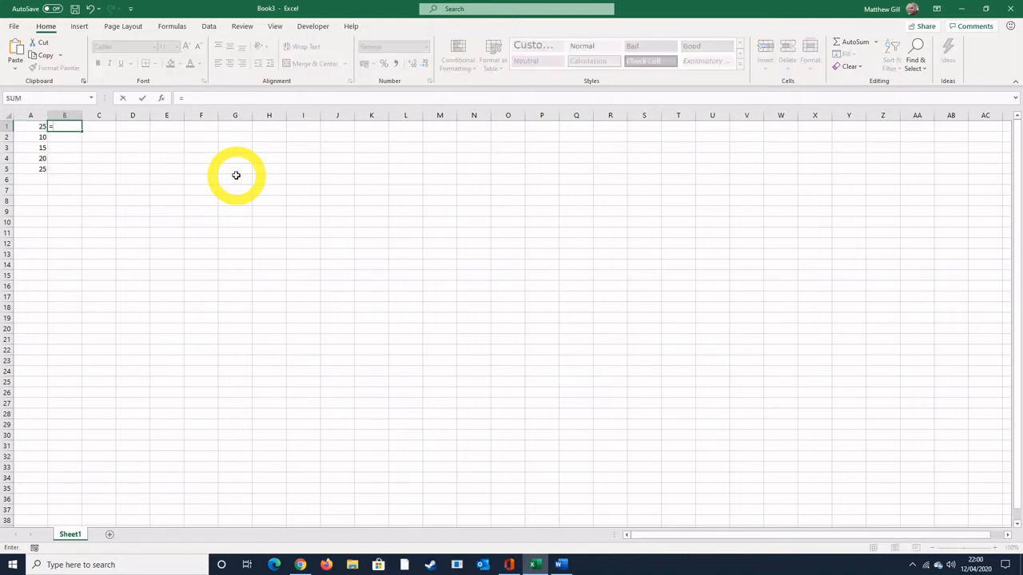
pyautogui.write('sum')
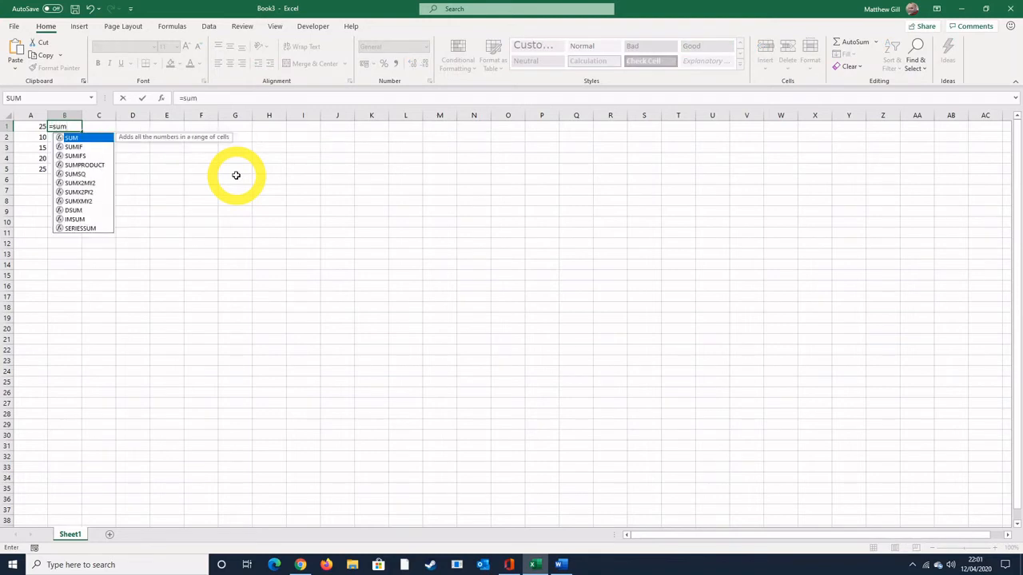
pyautogui.write('(')
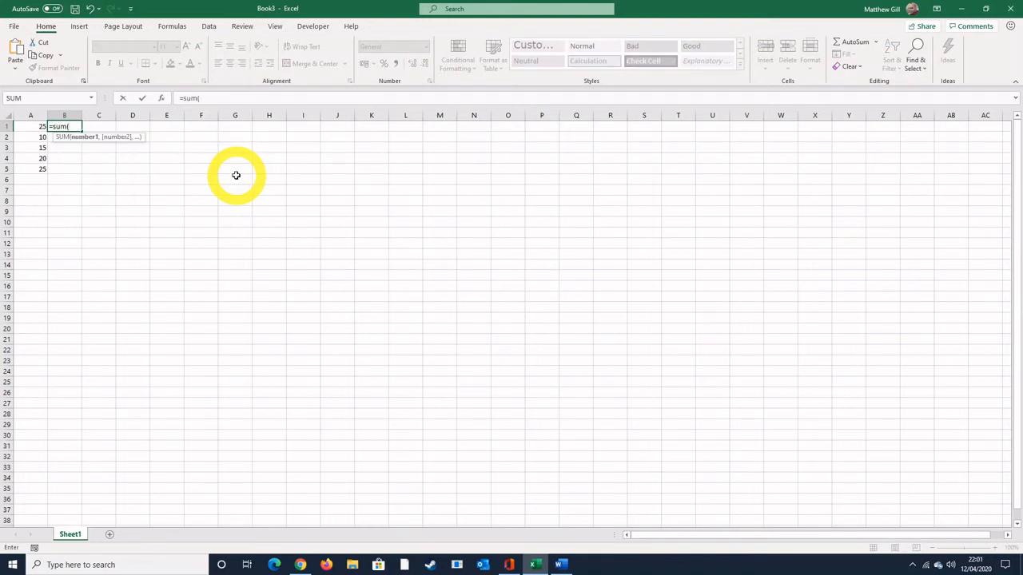
pyautogui.write('a2,a3')
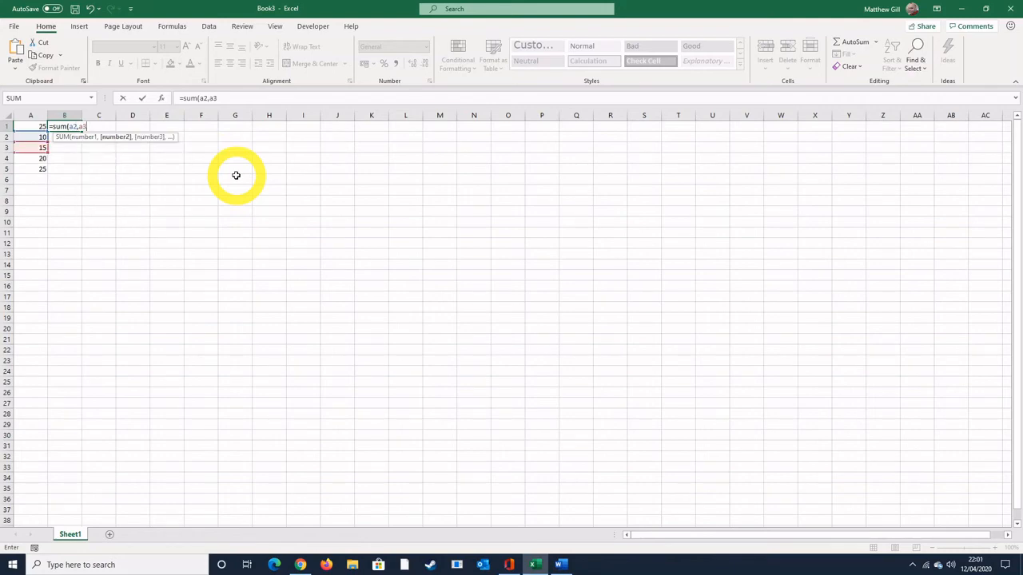
pyautogui.write(',a4')
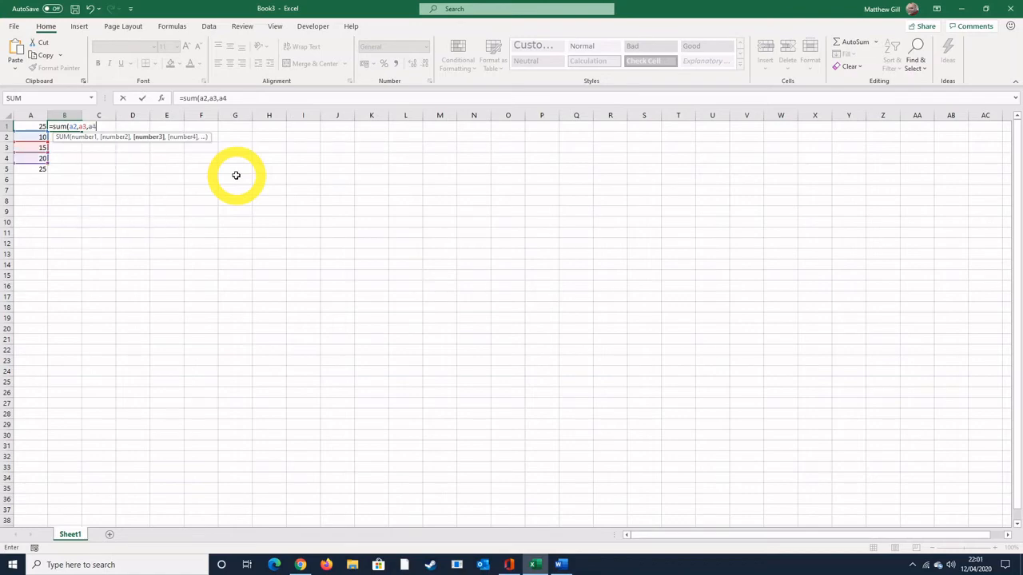
pyautogui.write(',a5')
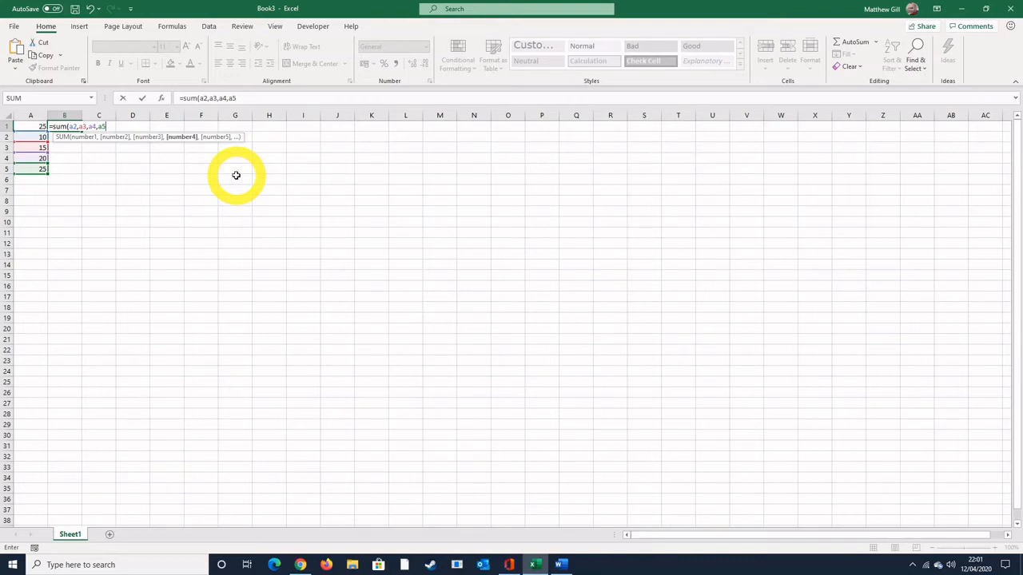
pyautogui.write(')')
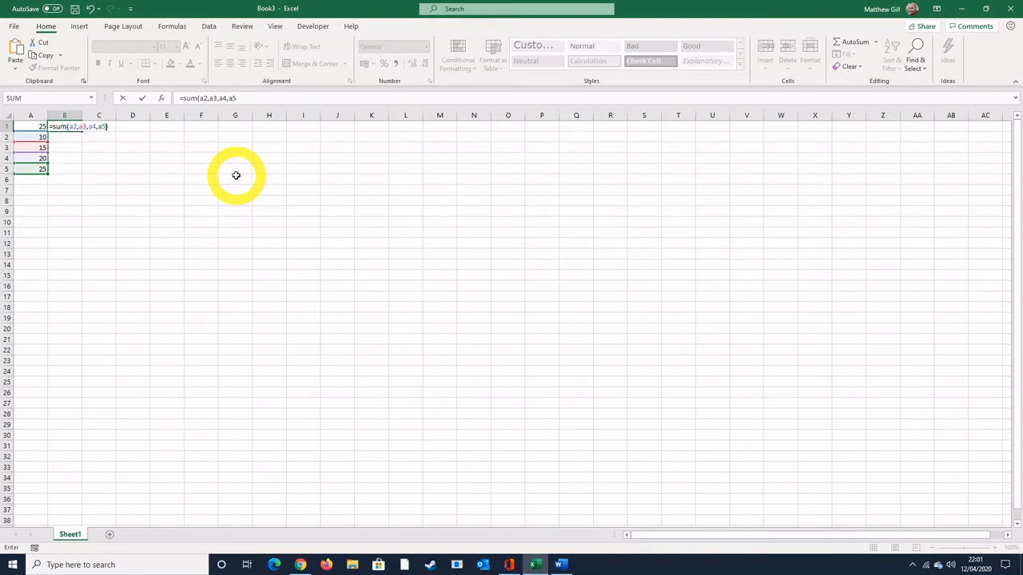
pyautogui.press('Return')
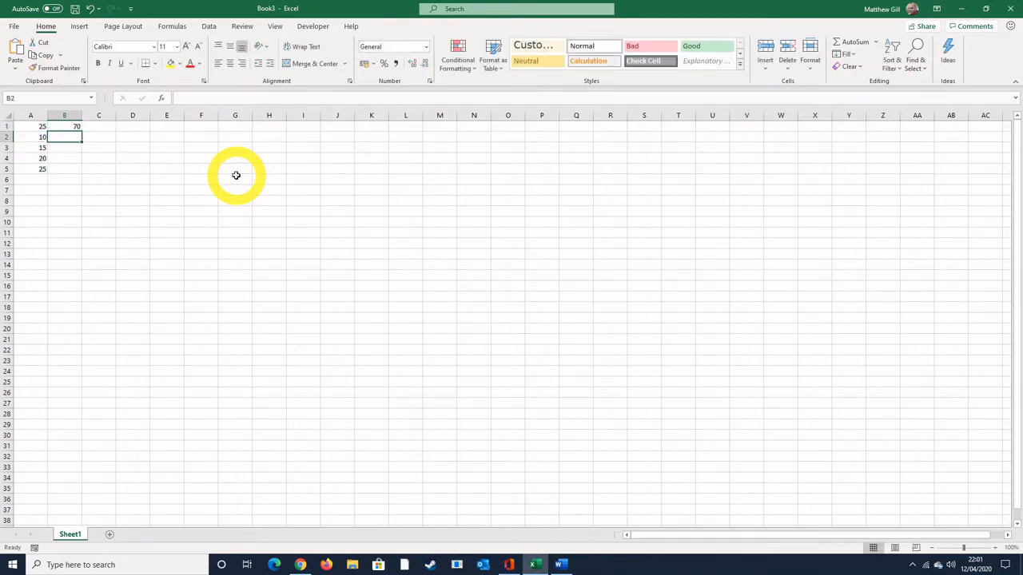
# Enter =SUM(10,15,A4,A5) in cell C1, combining typed numbers with cell references
pyautogui.press('Up')
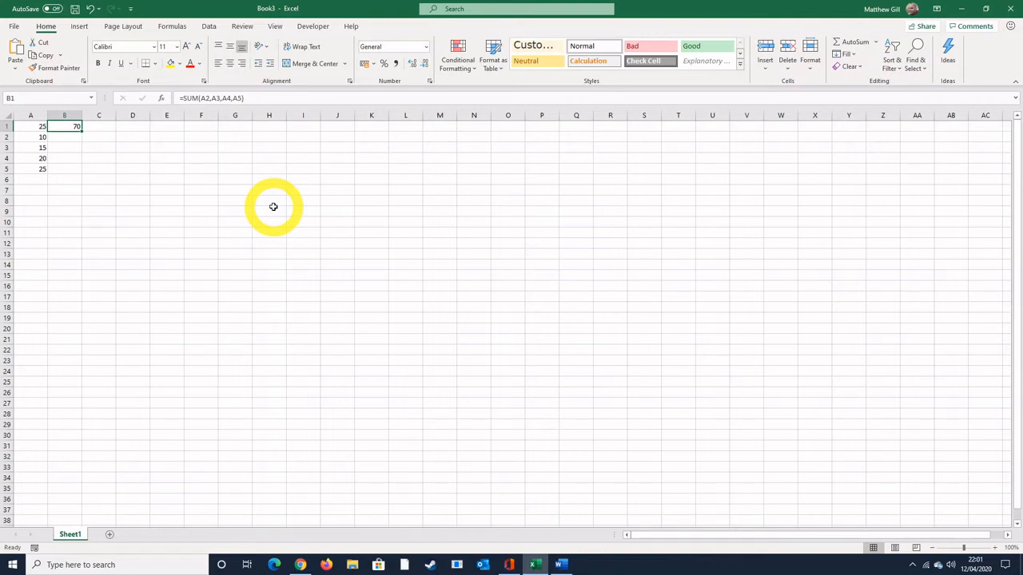
pyautogui.hotkey('ctrl', 'c')
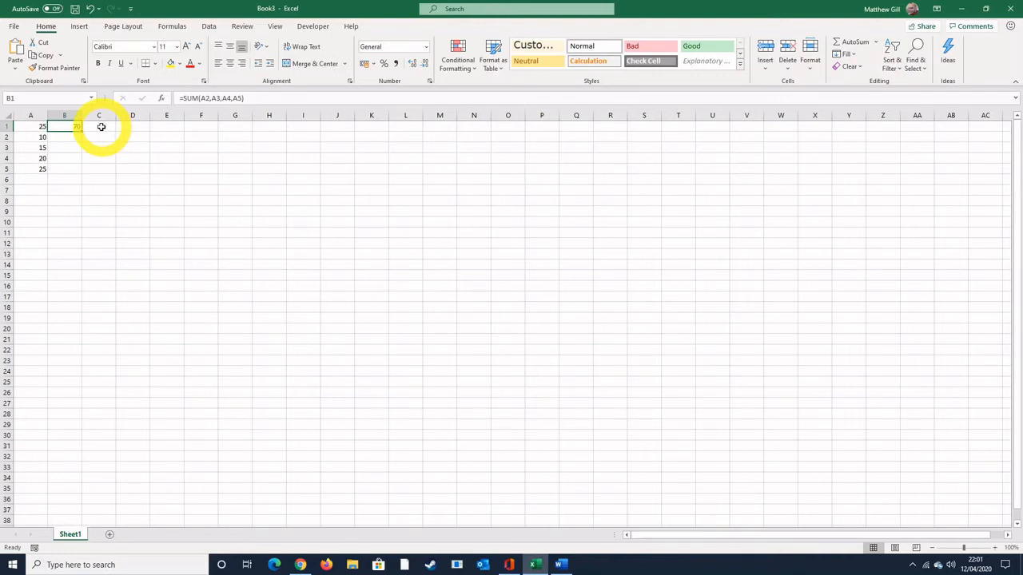
pyautogui.click(102, 127)
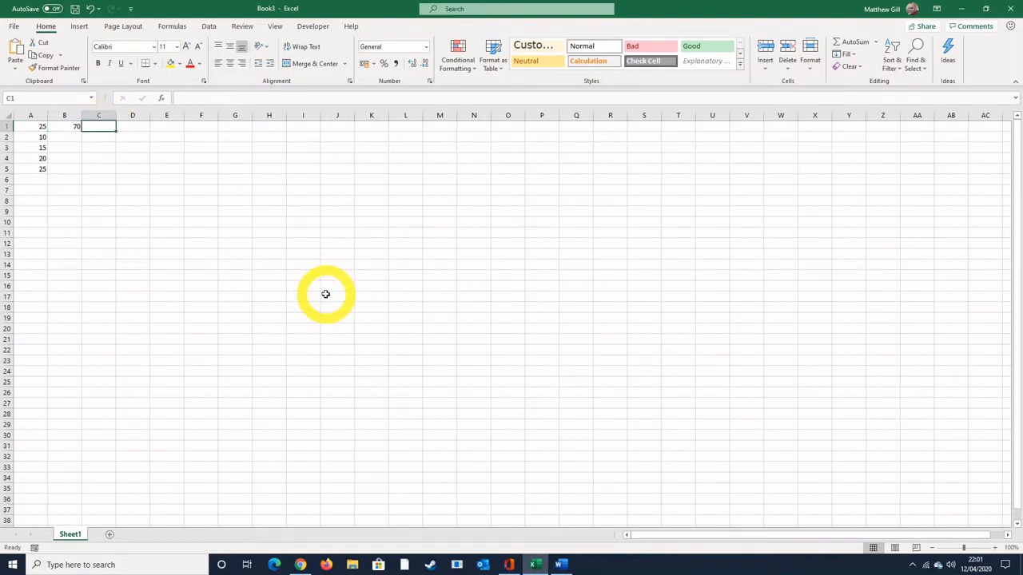
pyautogui.write('=sum(')
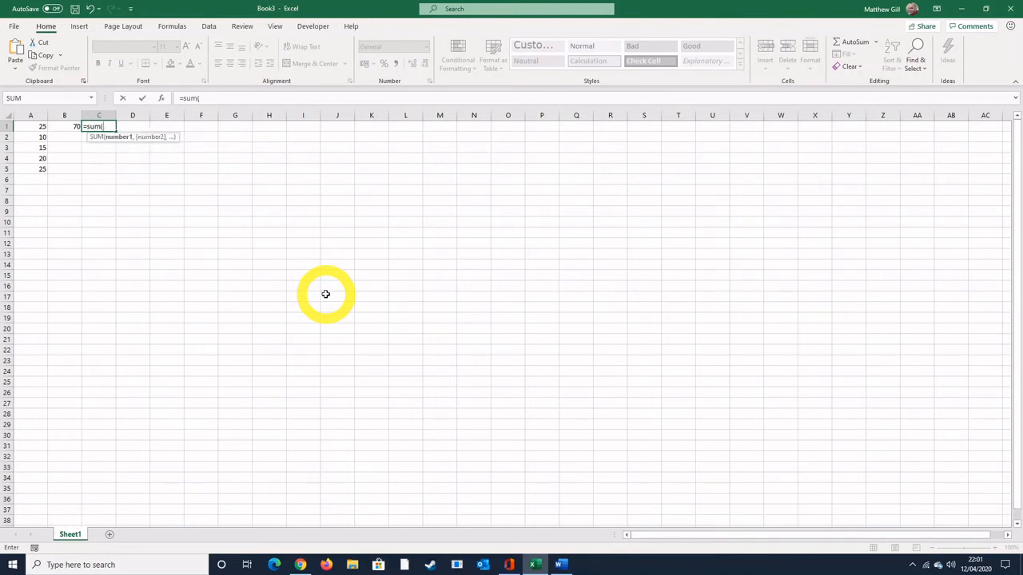
pyautogui.write('10,15')
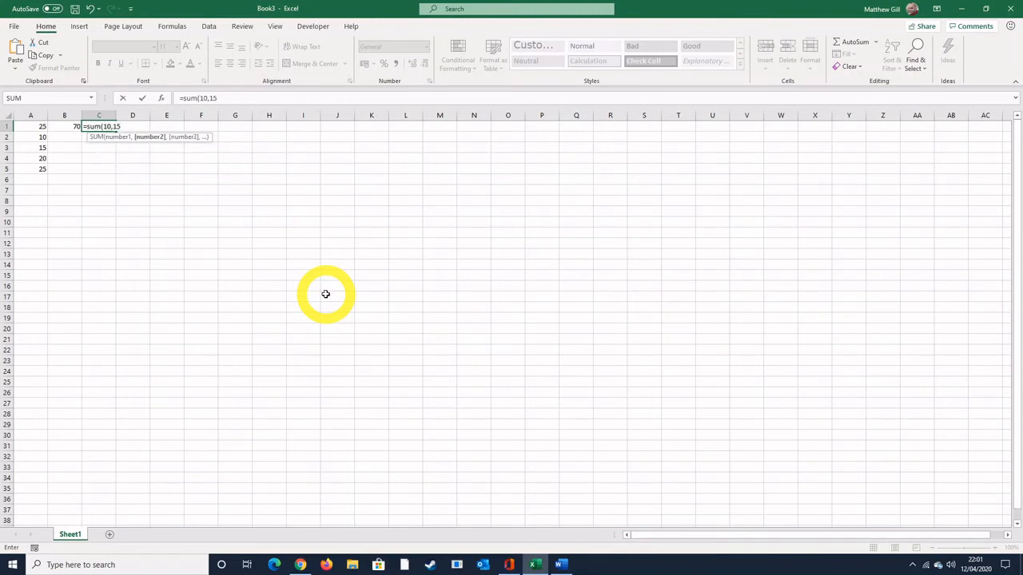
pyautogui.write(',a4,')
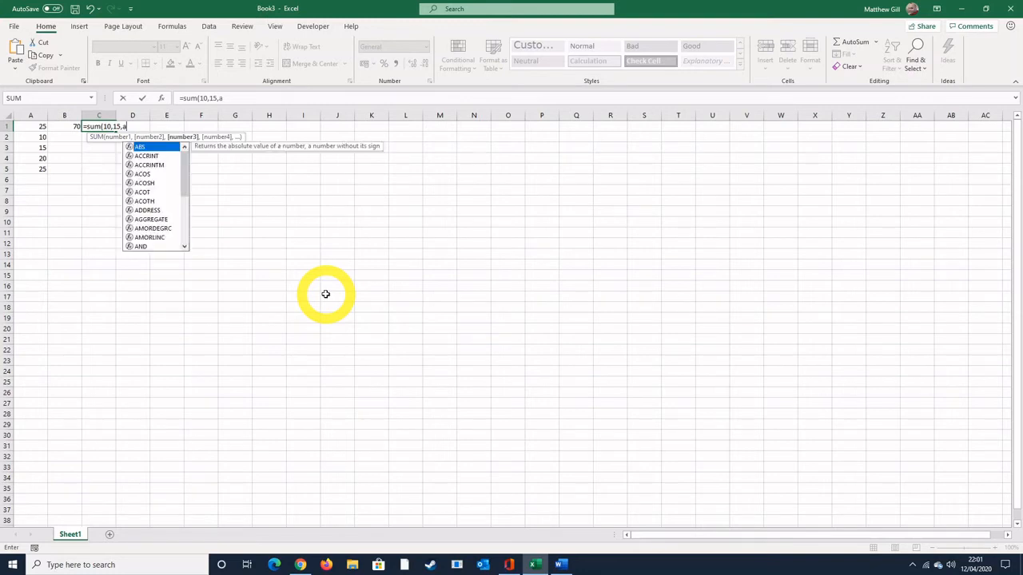
pyautogui.write('a5')
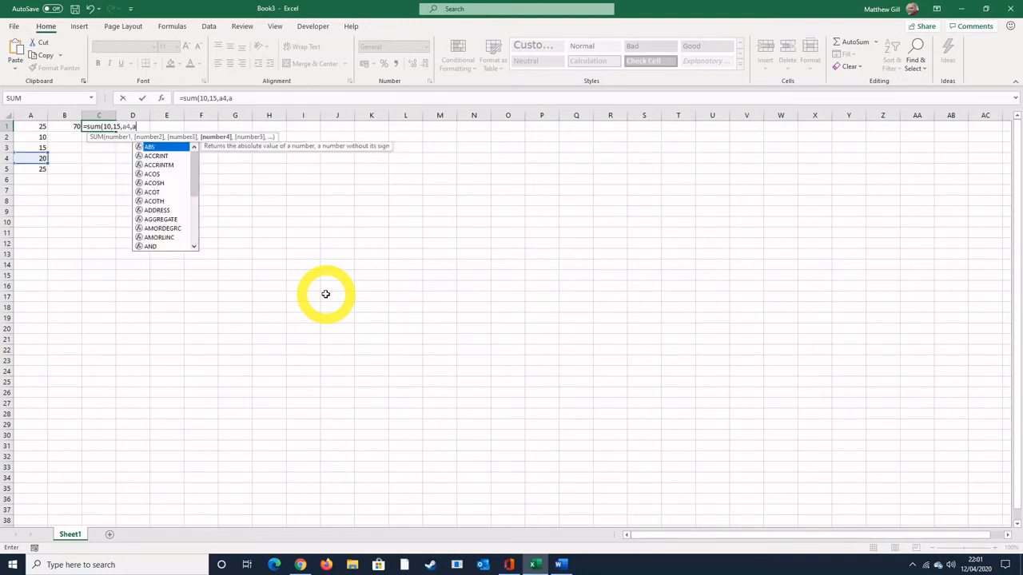
pyautogui.write(')')
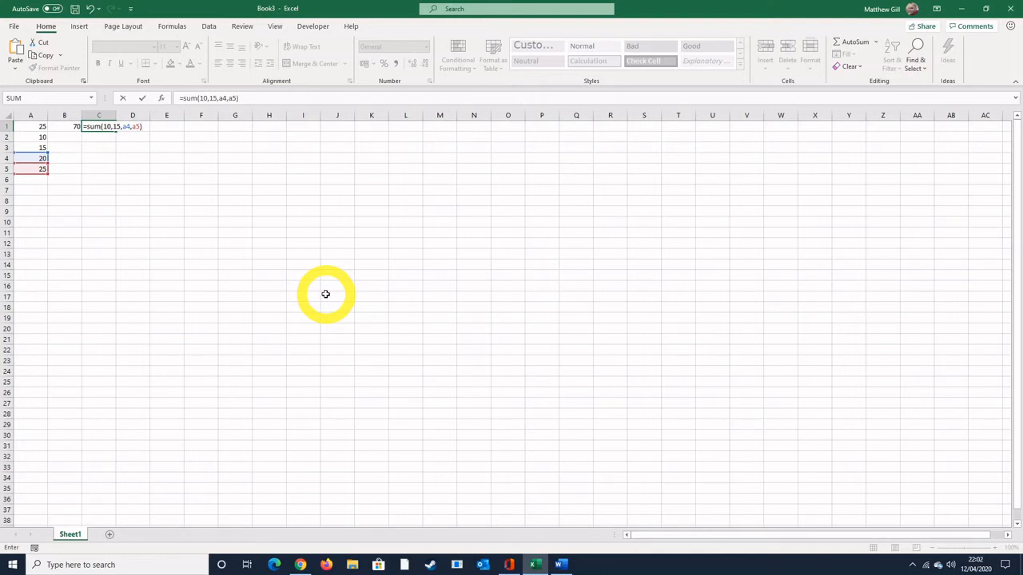
pyautogui.press('Return')
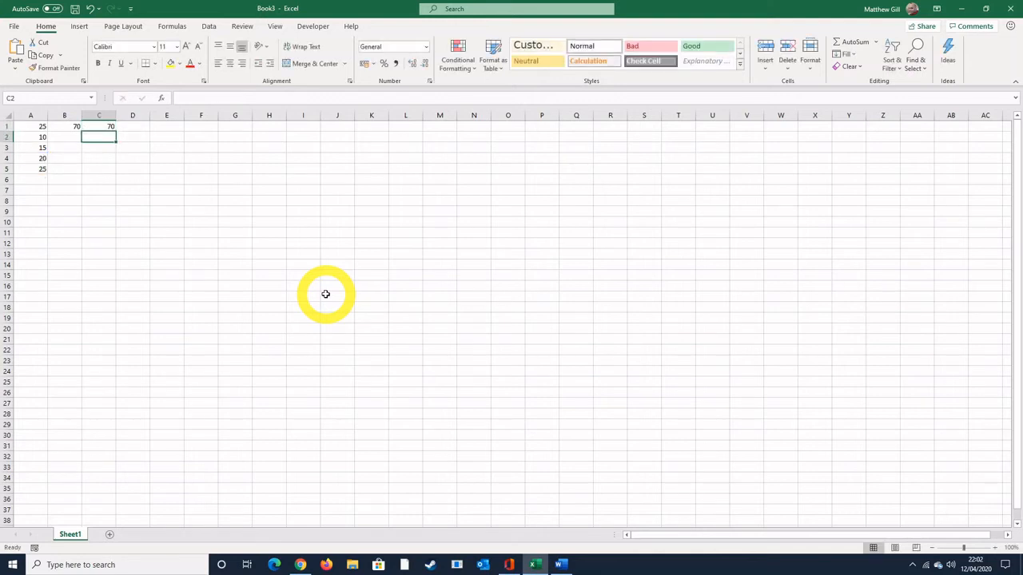
# Enter =SUM(A2:A5) in cell D1 to add the numbers as a single range
pyautogui.press('Up')
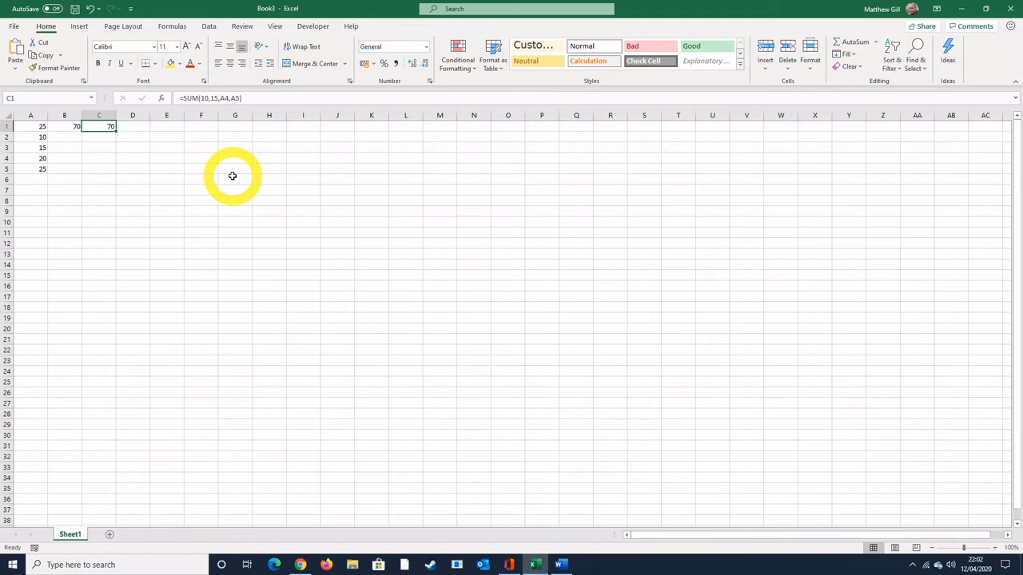
pyautogui.click(135, 126)
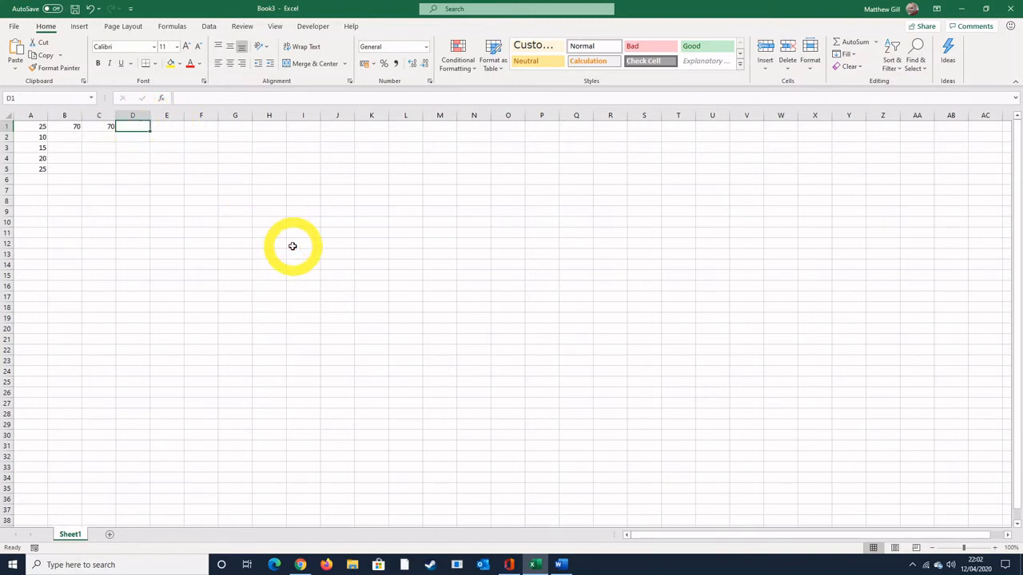
pyautogui.write('=sum')
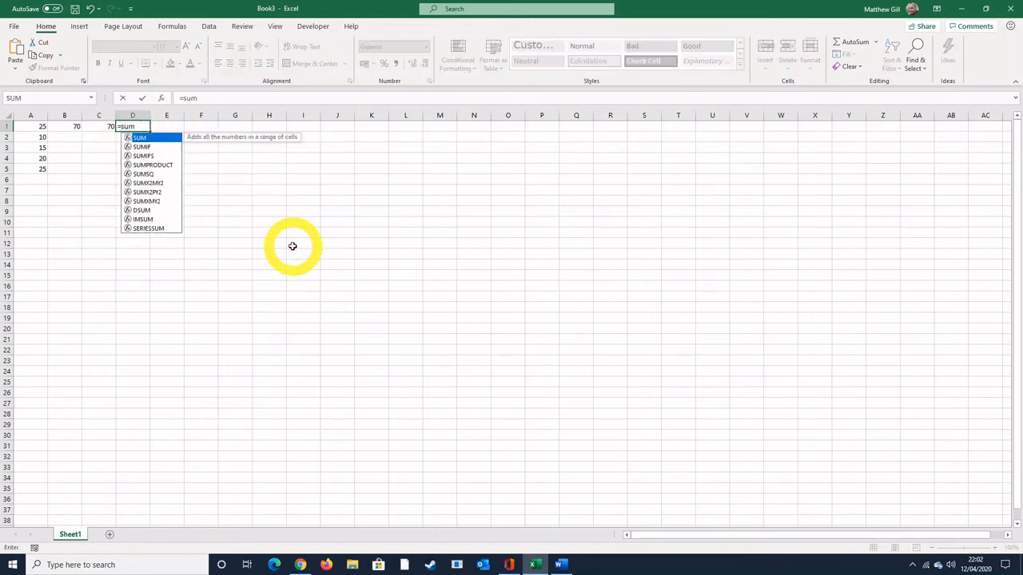
pyautogui.write('(')
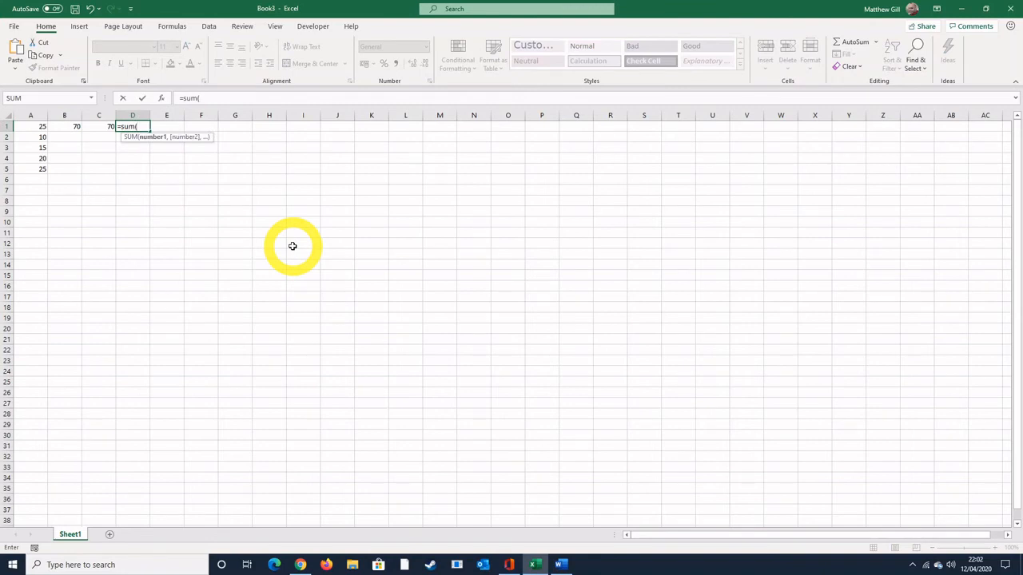
pyautogui.write('a2:')
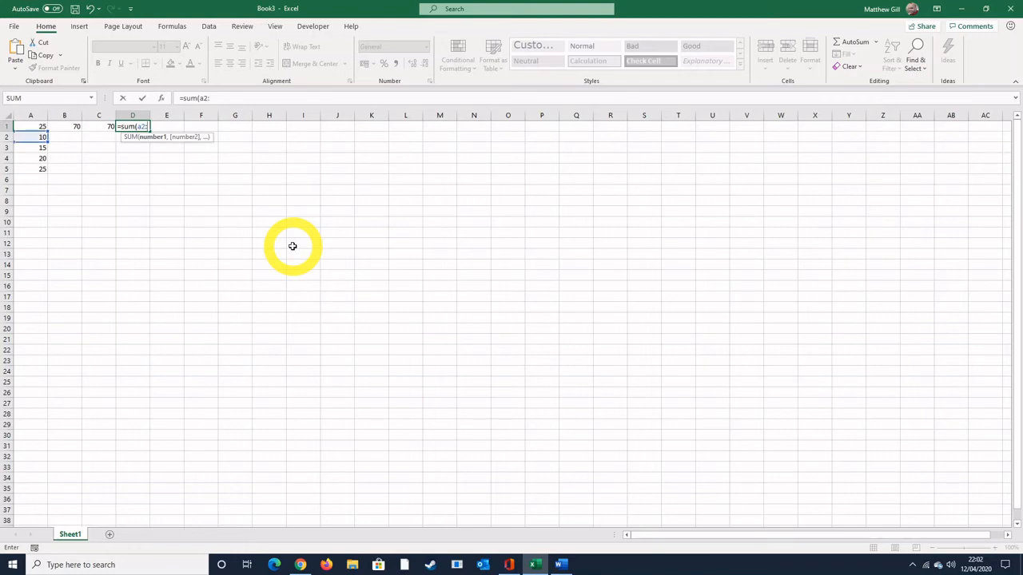
pyautogui.write('a5')
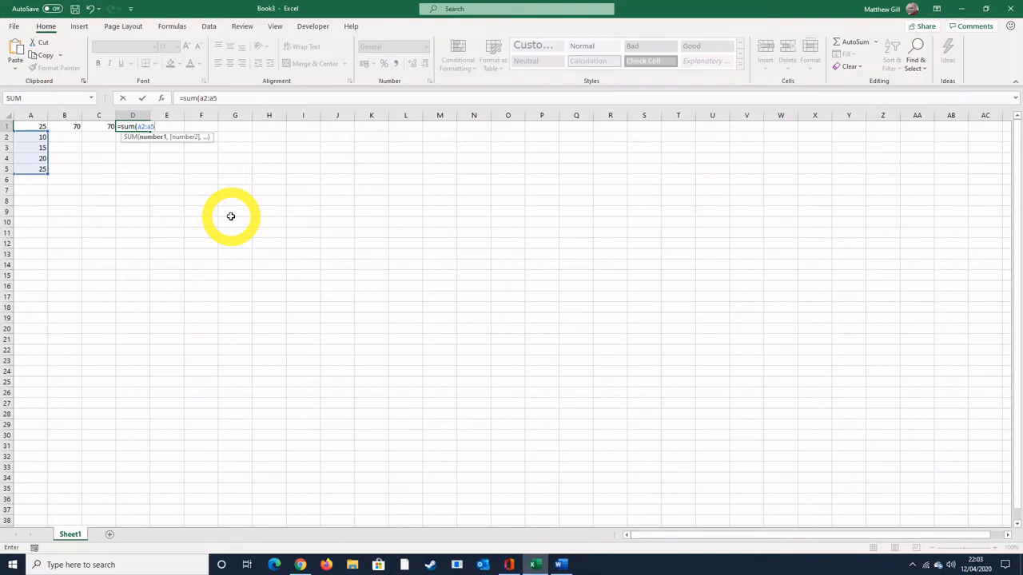
pyautogui.write(')')
pyautogui.press('Return')
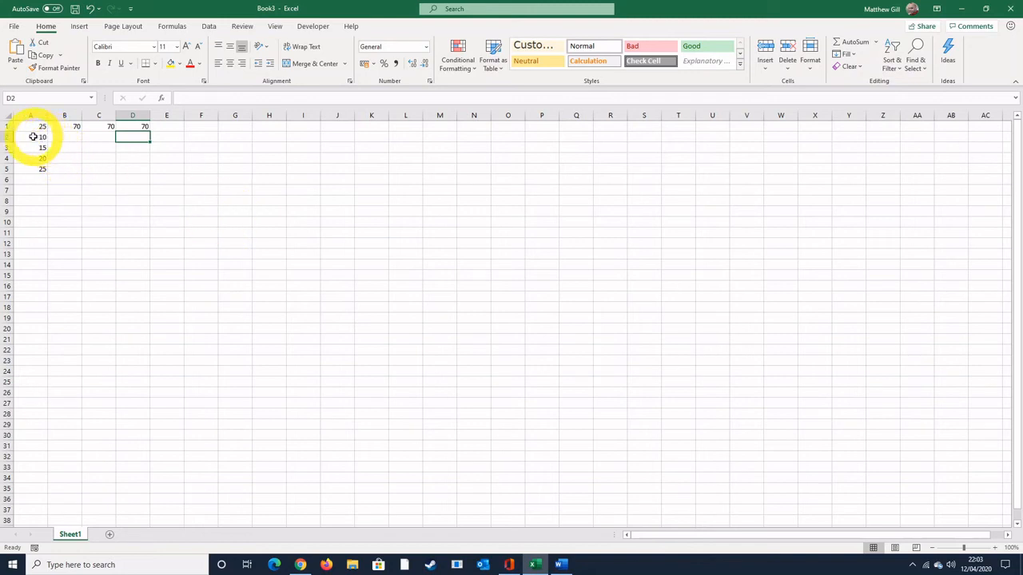
# Define the name purchases for the cell range A2:A5
pyautogui.moveTo(33, 137); pyautogui.dragTo(35, 167)
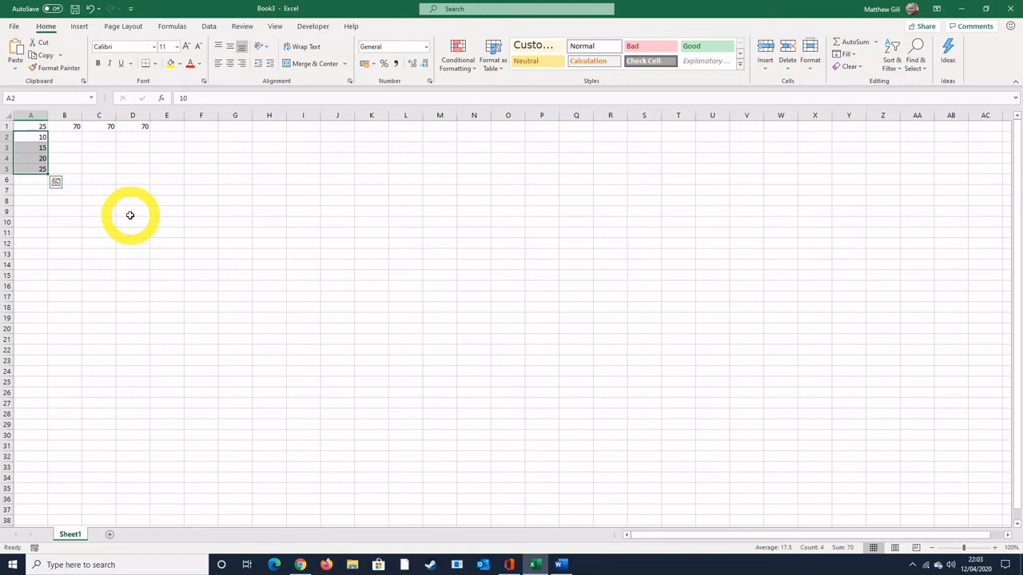
pyautogui.click(51, 96)
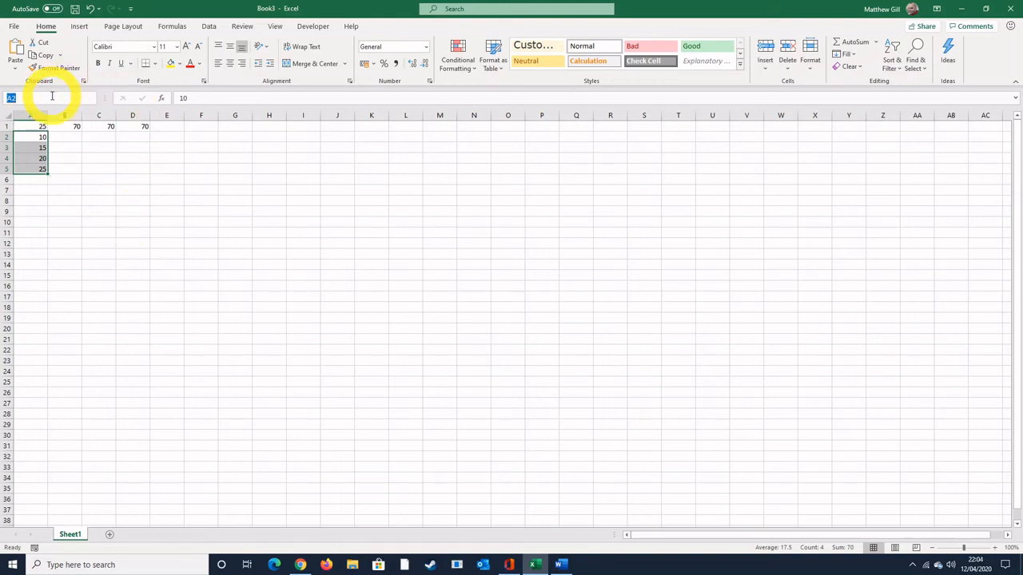
pyautogui.write('purchases')
pyautogui.press('Return')
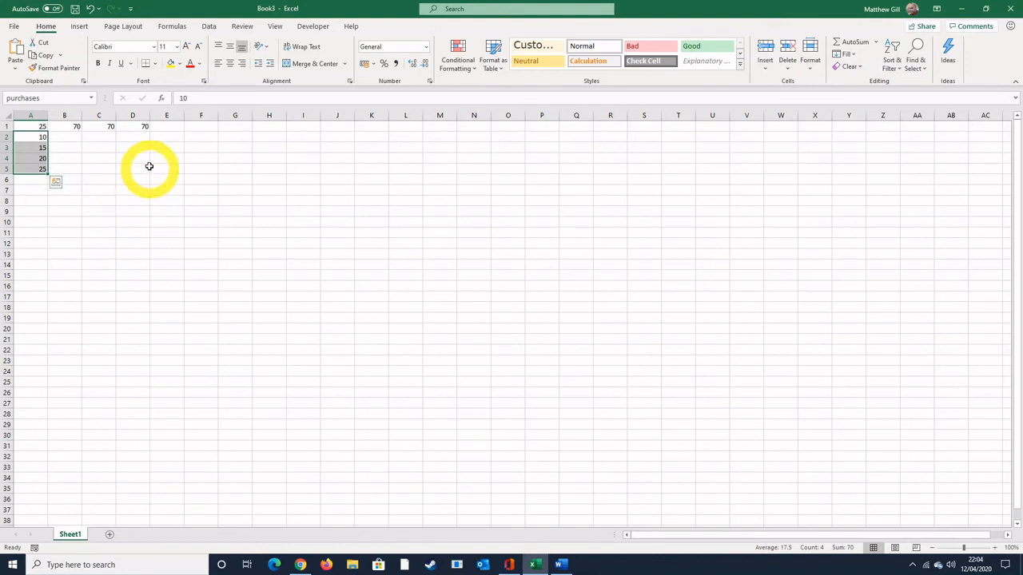
# Enter =SUM(purchases) in cell E1 to add the numbers through the named range, and reselect the cell to review its formula
pyautogui.click(165, 128)
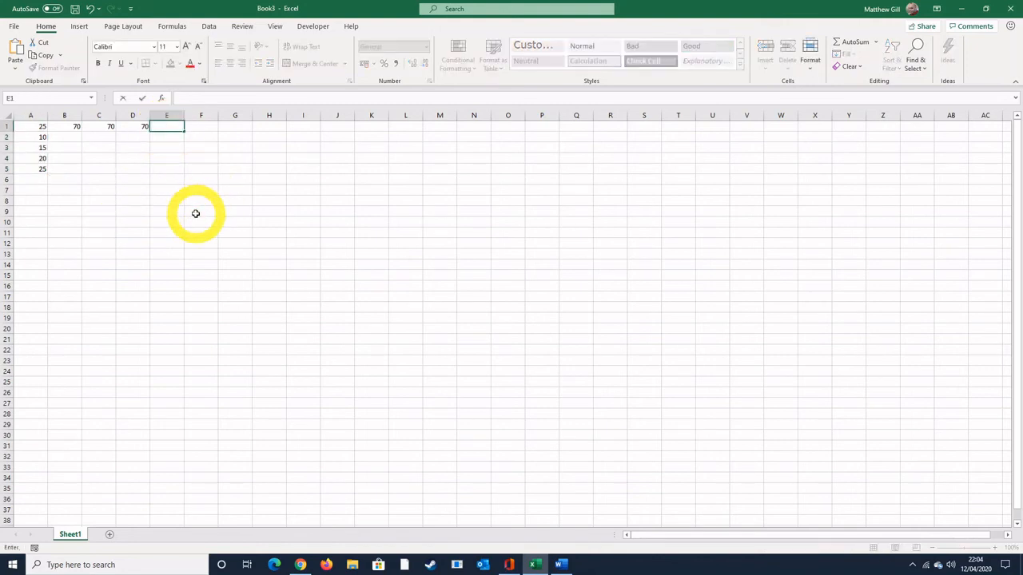
pyautogui.write('=')
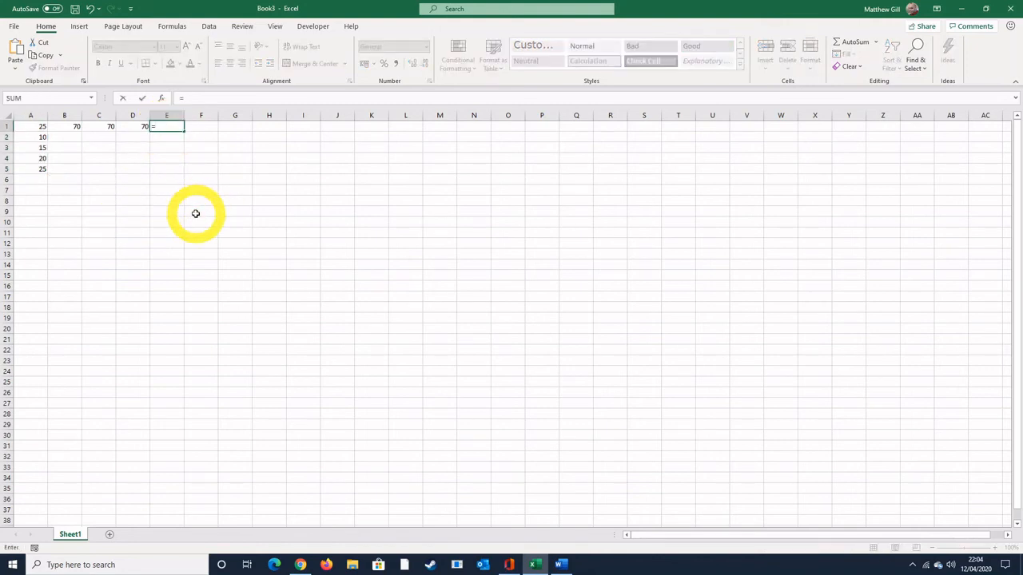
pyautogui.write('sum(')
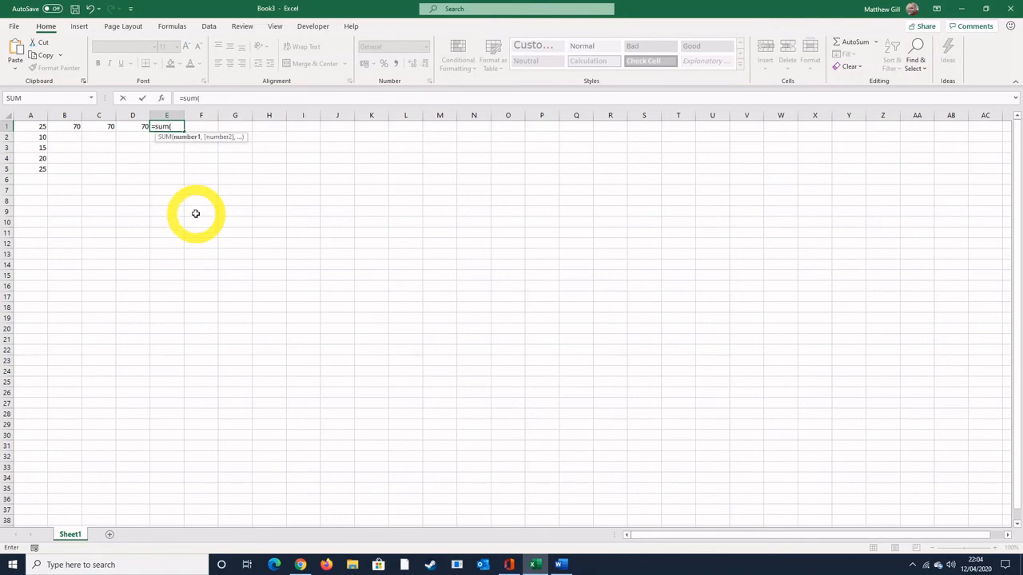
pyautogui.write('pu')
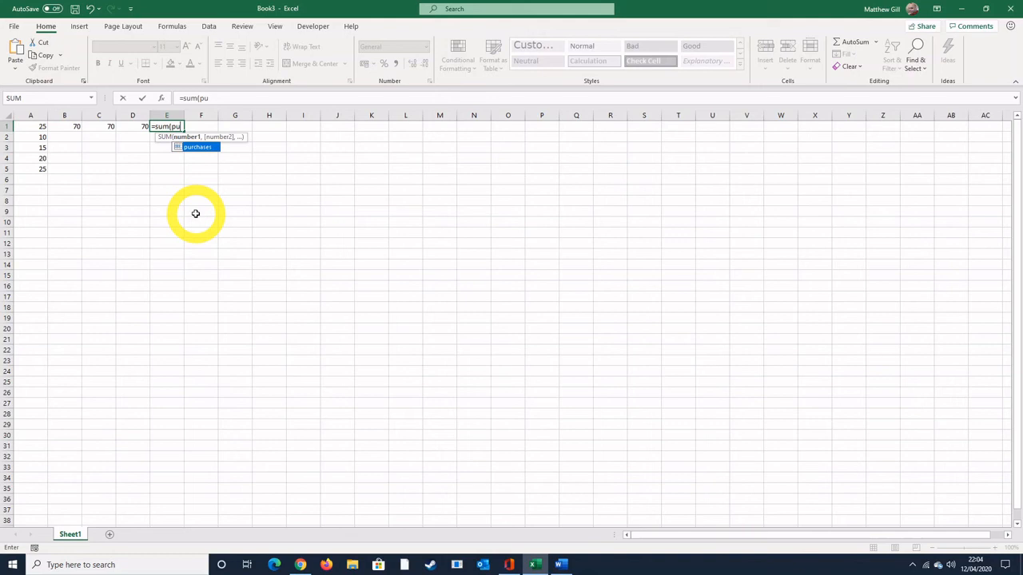
pyautogui.press('Tab')
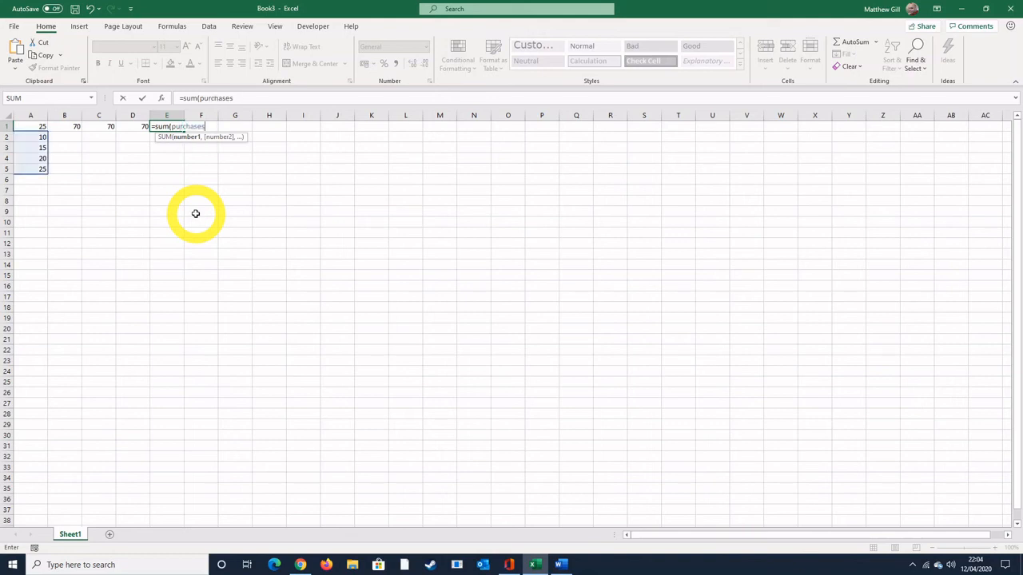
pyautogui.write(')')
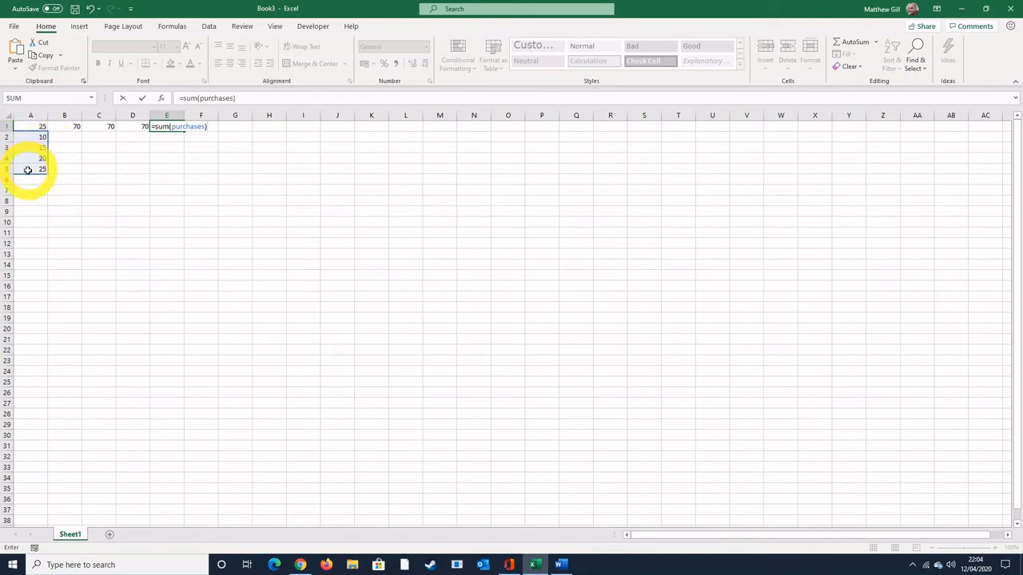
pyautogui.press('Return')
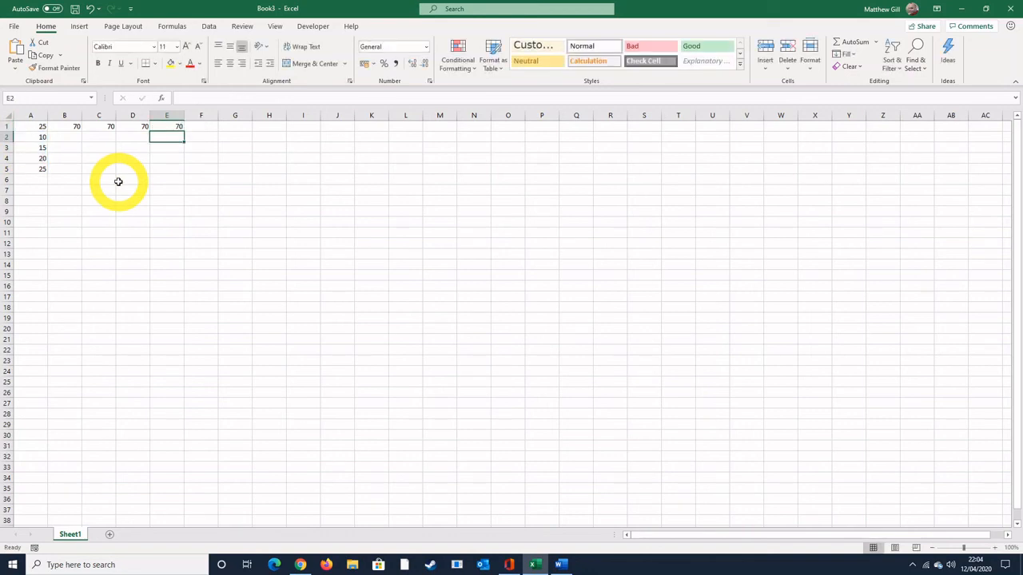
pyautogui.click(160, 126)
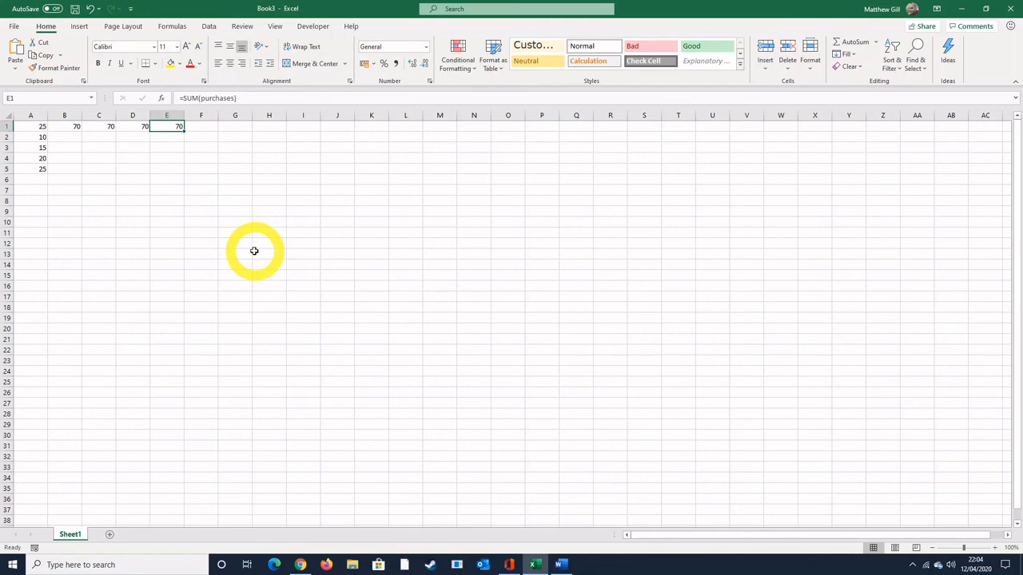